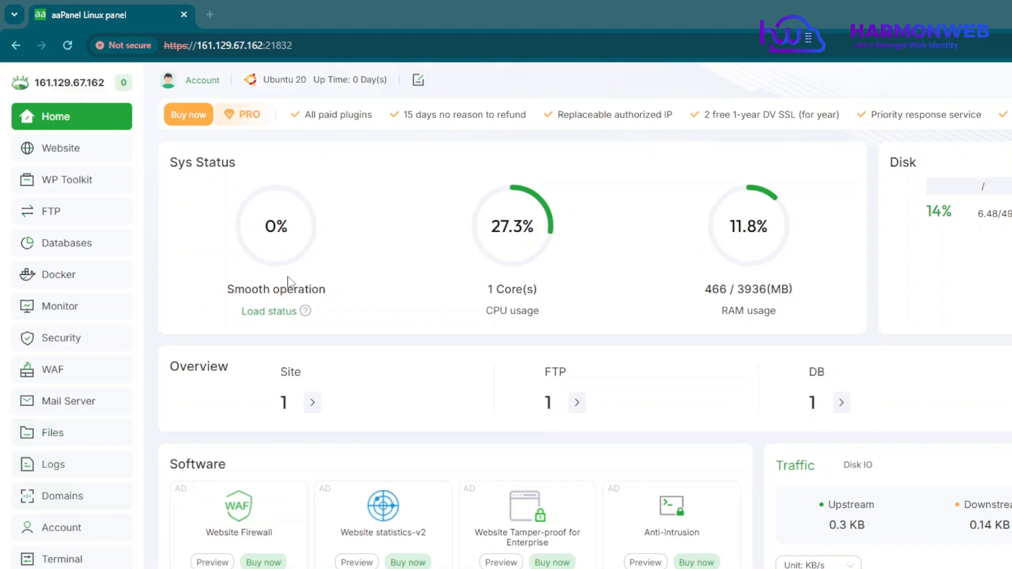
# Search the App Store for 'google drive' and install the Google Drive 2.4 plugin
pyautogui.scroll(-2, 105, 422)
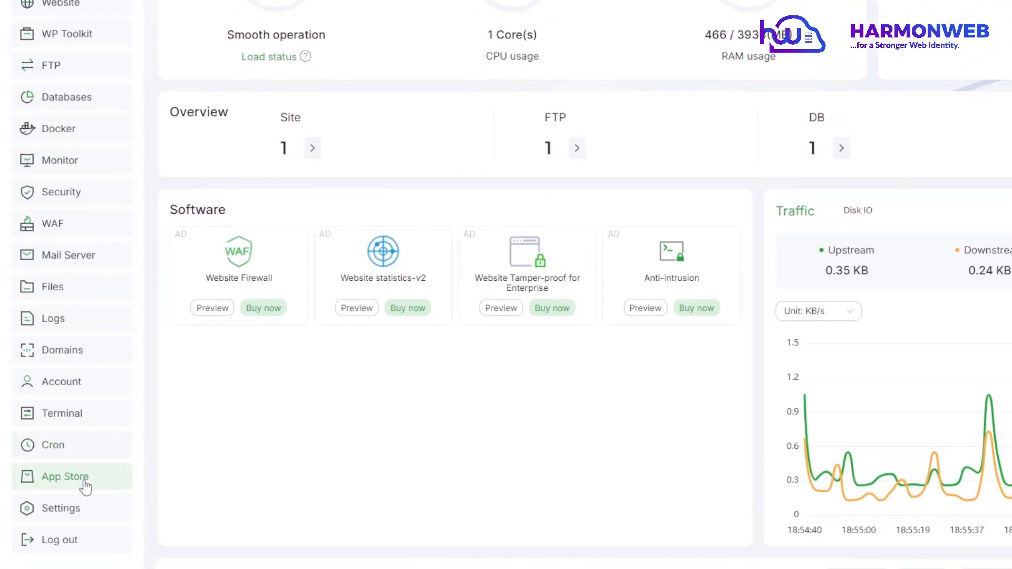
pyautogui.click(79, 480)
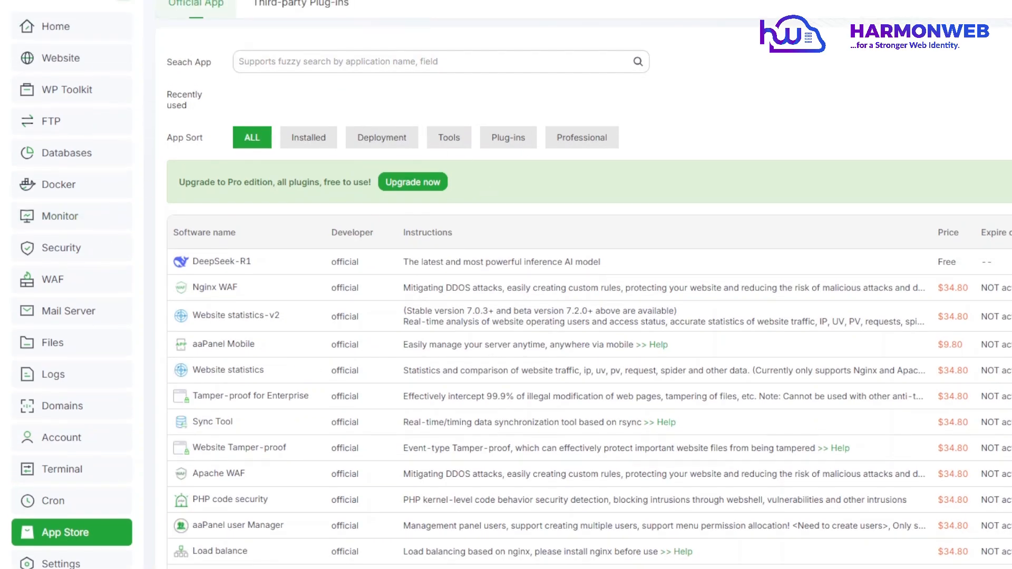
pyautogui.click(342, 7)
pyautogui.write('google d')
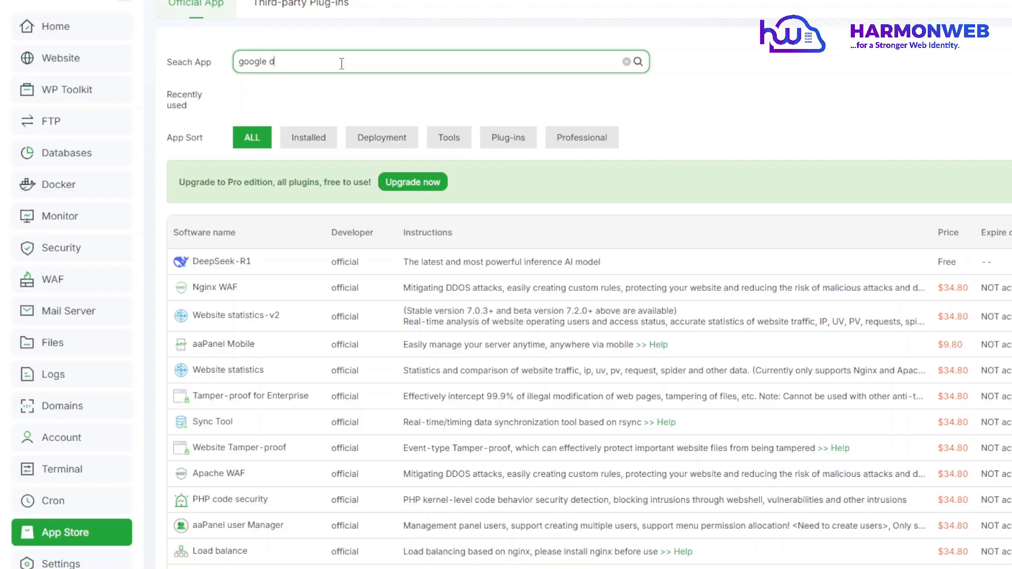
pyautogui.write('rive')
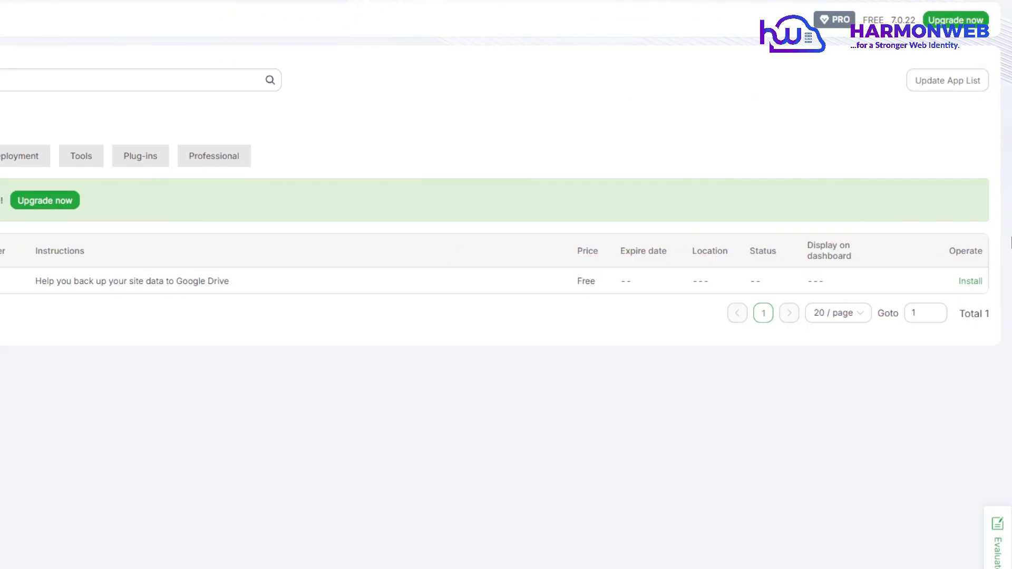
pyautogui.click(974, 282)
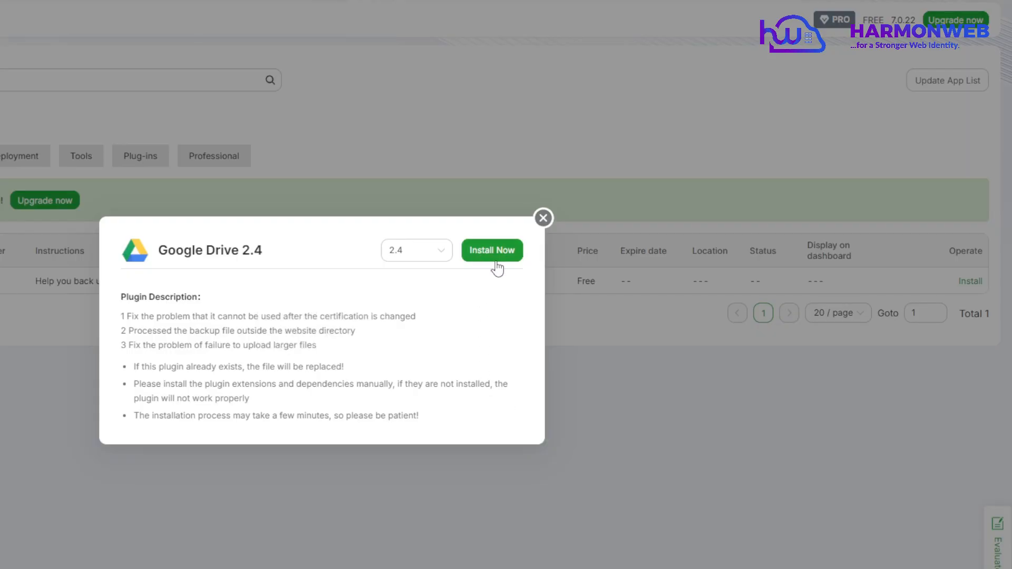
pyautogui.click(496, 258)
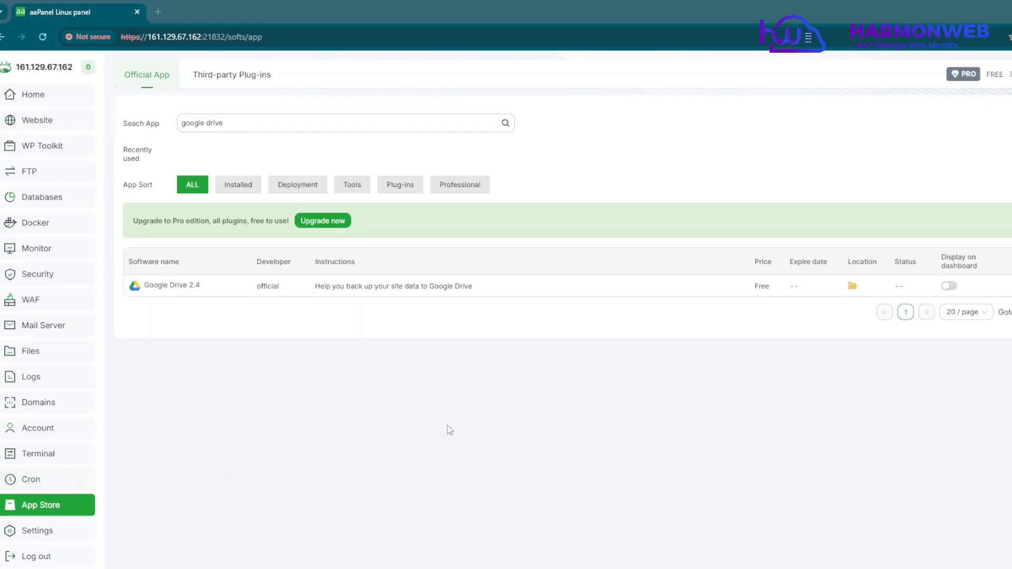
# Enable Display on dashboard for Google Drive 2.4 and bring up its Setting dialog
pyautogui.click(949, 286)
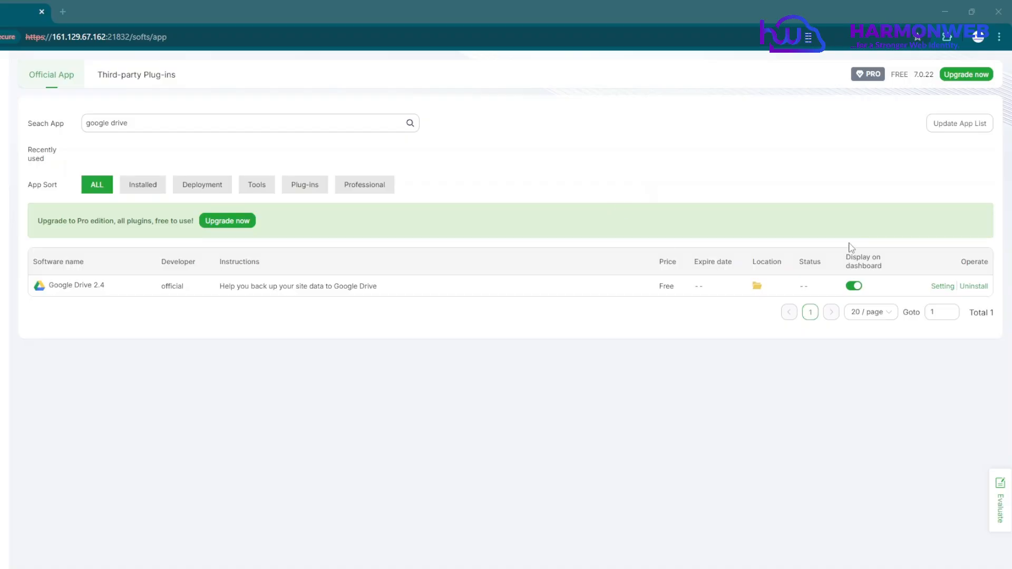
pyautogui.click(937, 289)
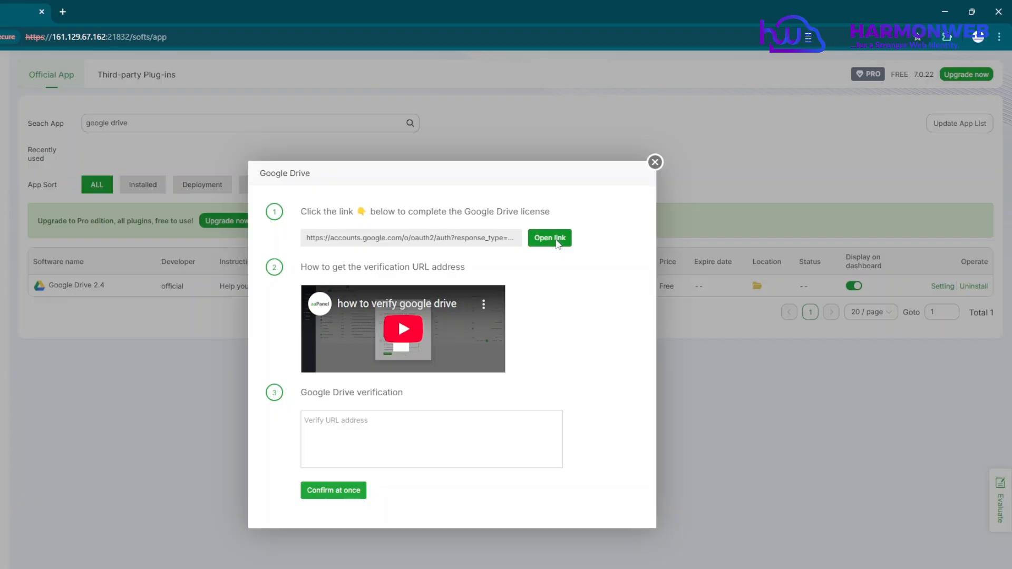
# Grant aapanel.com access on the chosen Google account, copy the resulting URL, and return to aaPanel
pyautogui.click(557, 239)
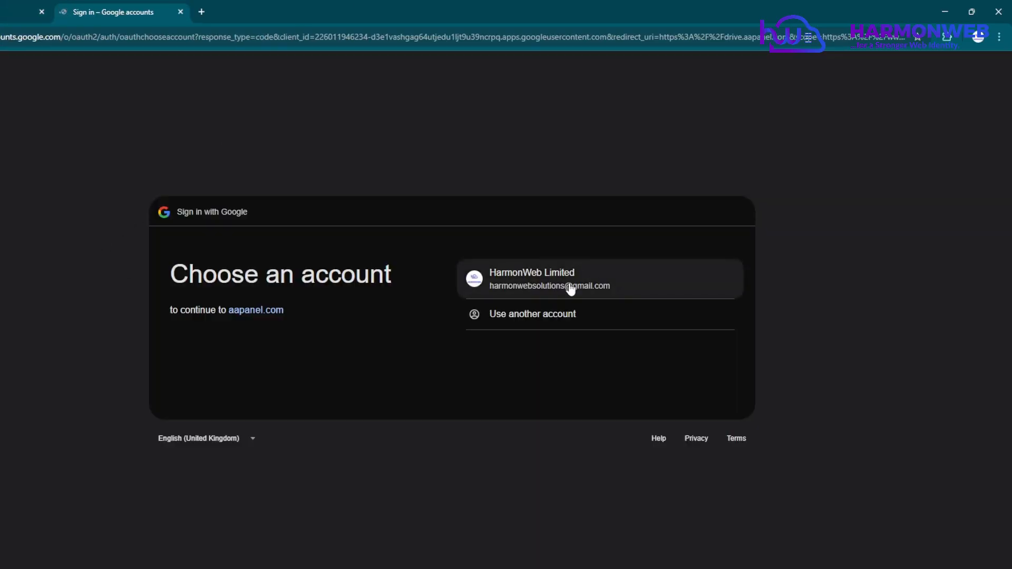
pyautogui.click(570, 288)
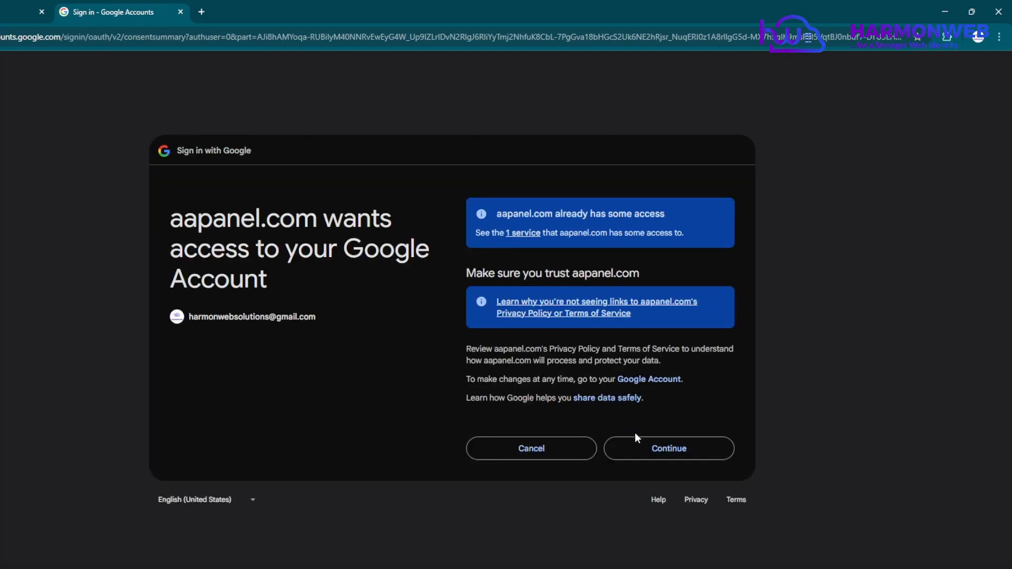
pyautogui.click(691, 451)
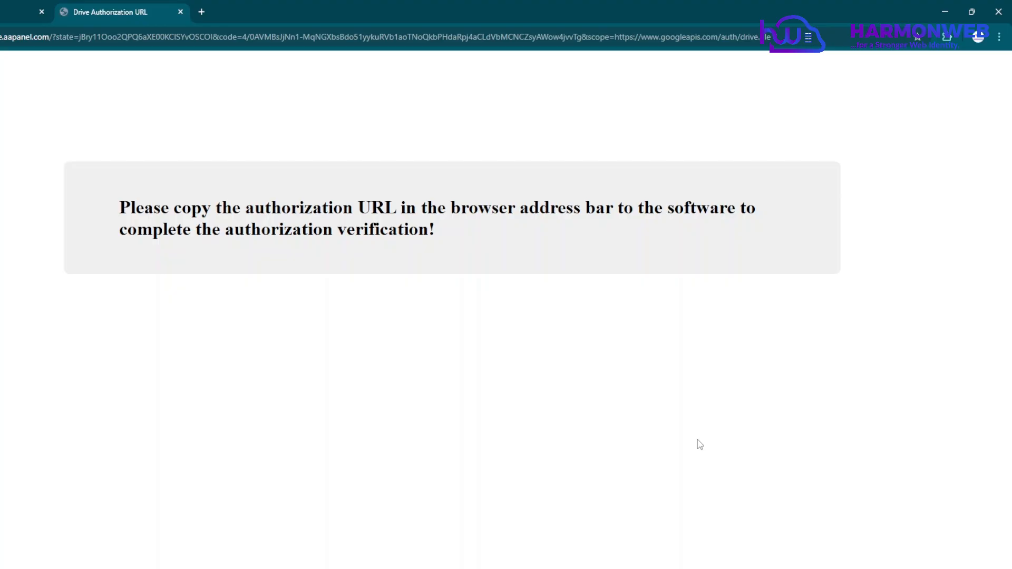
pyautogui.click(449, 35)
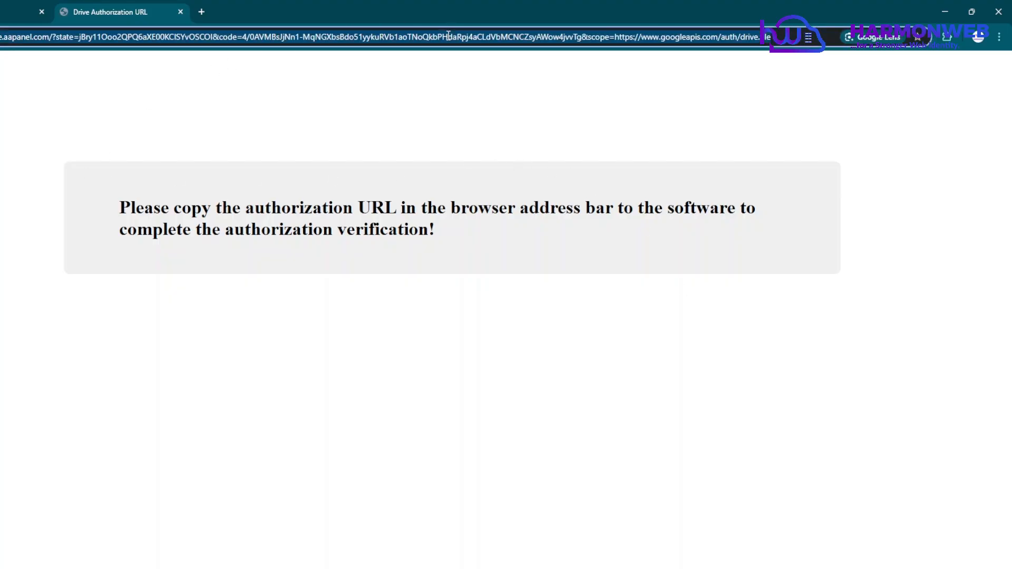
pyautogui.click(12, 12)
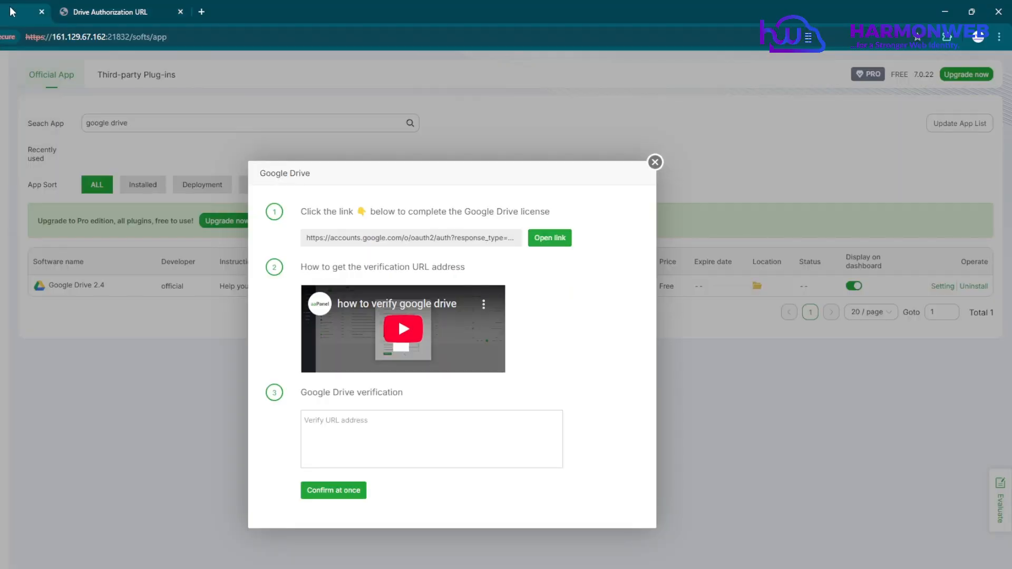
# Paste the authorization URL into Verify URL, confirm it, and dismiss the success message
pyautogui.click(359, 445)
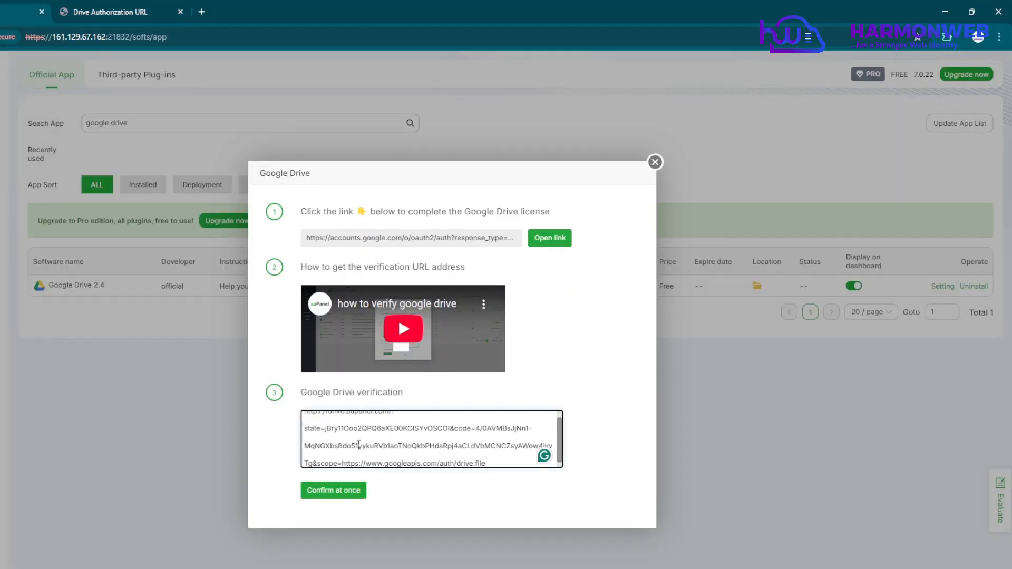
pyautogui.click(351, 491)
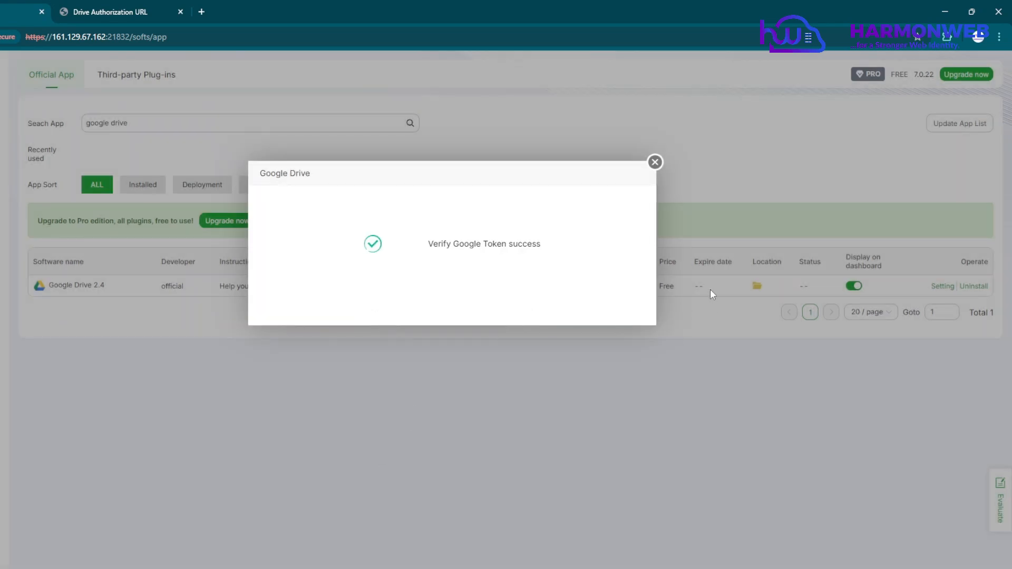
pyautogui.click(656, 161)
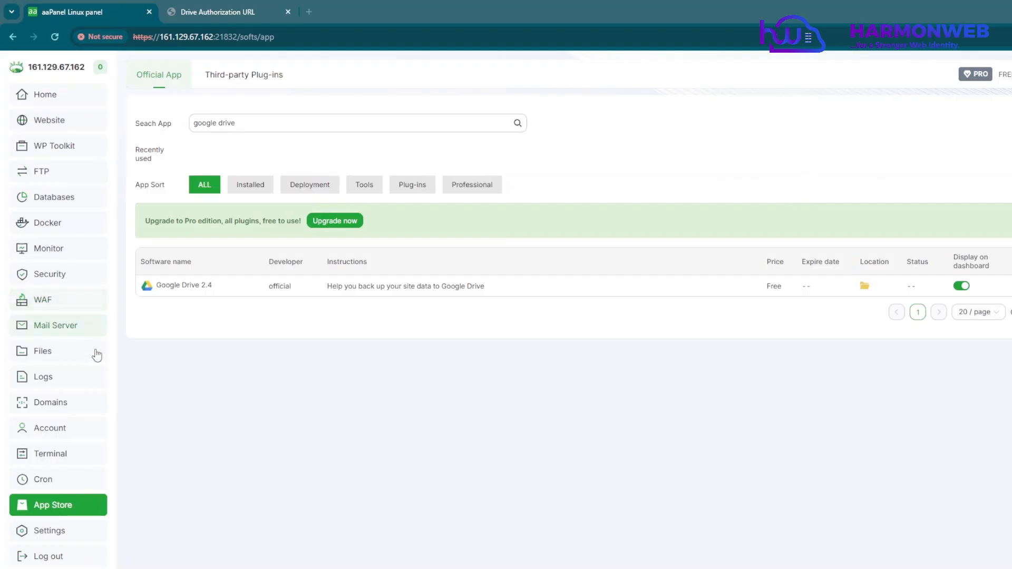
# Create a daily Backup Site cron task to Google Drive, retaining 2 copies, without local backups
pyautogui.click(81, 484)
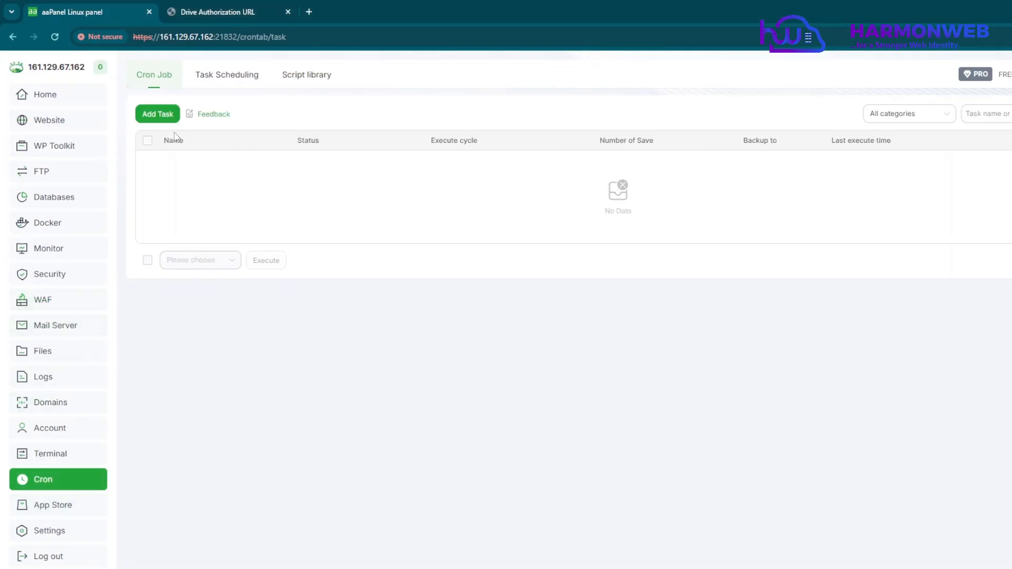
pyautogui.click(159, 113)
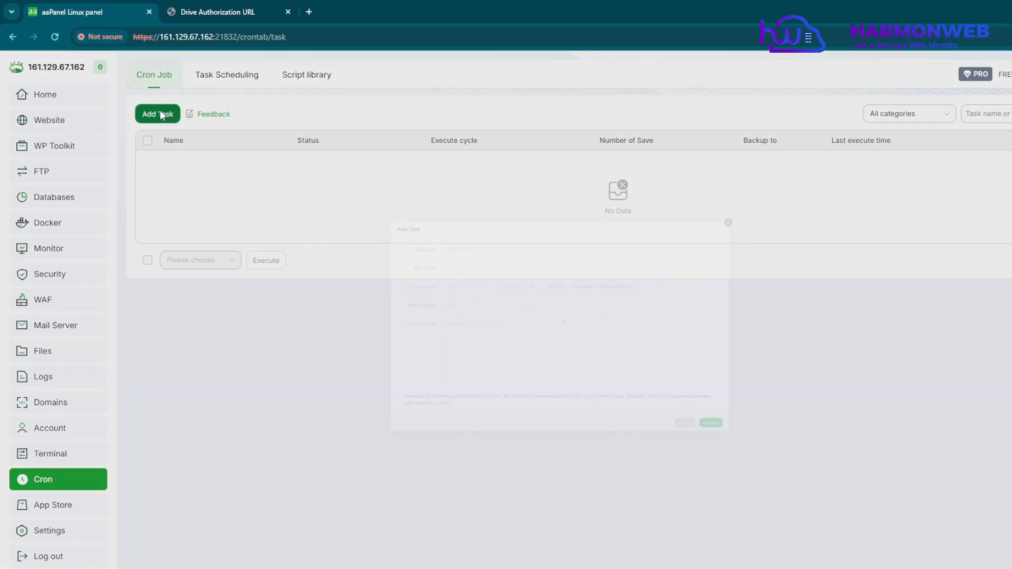
pyautogui.click(426, 206)
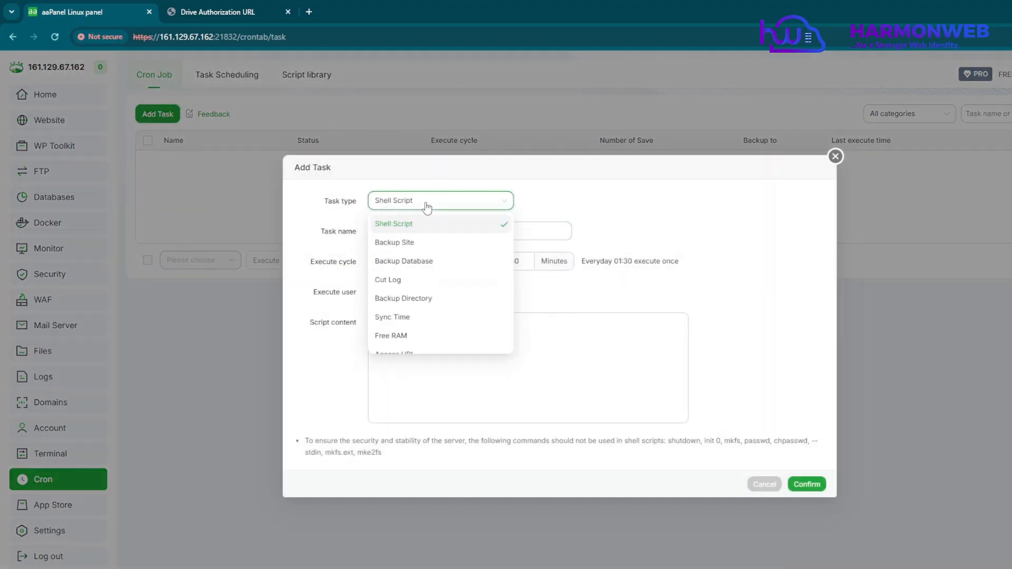
pyautogui.click(429, 244)
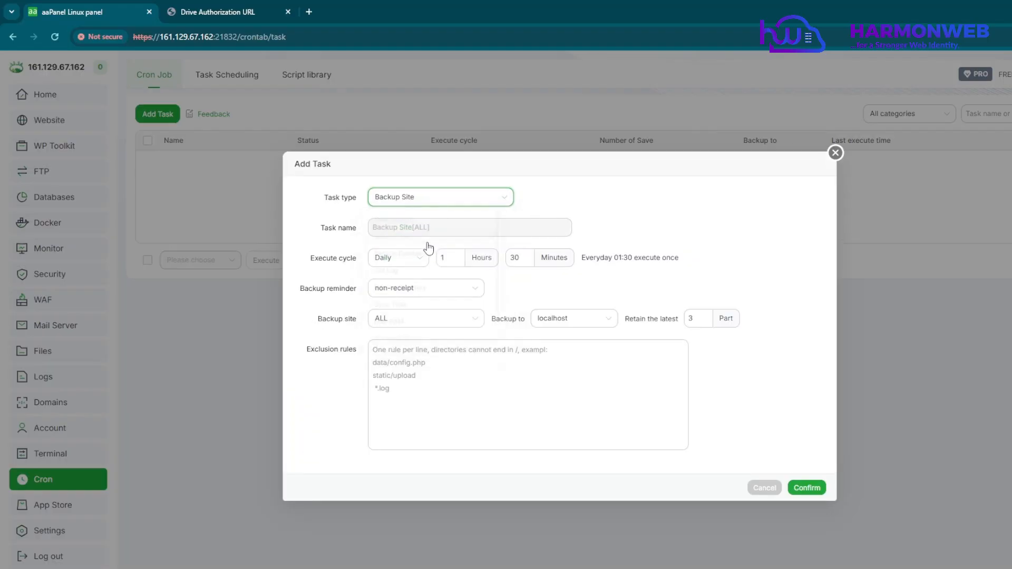
pyautogui.click(405, 269)
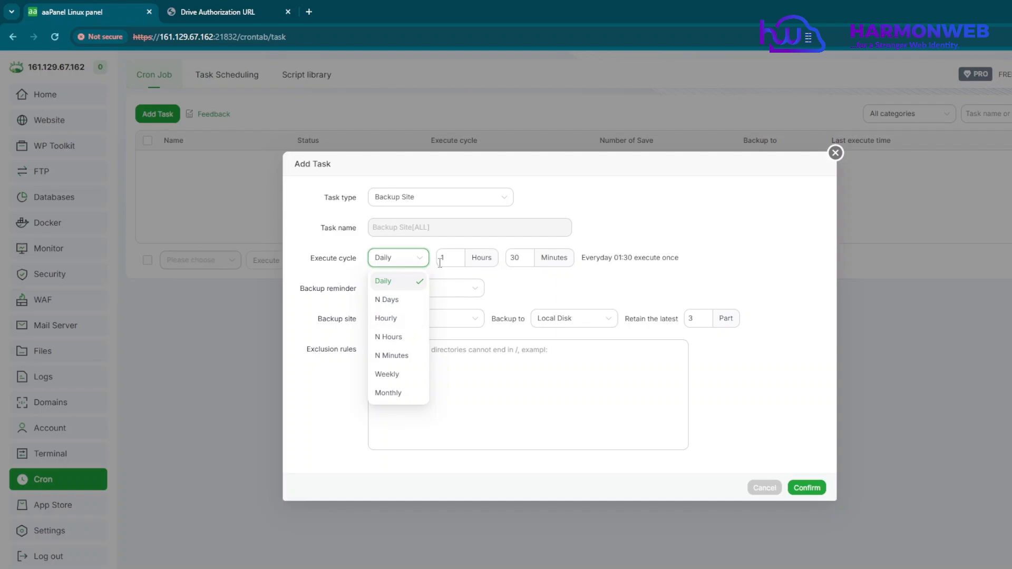
pyautogui.click(397, 281)
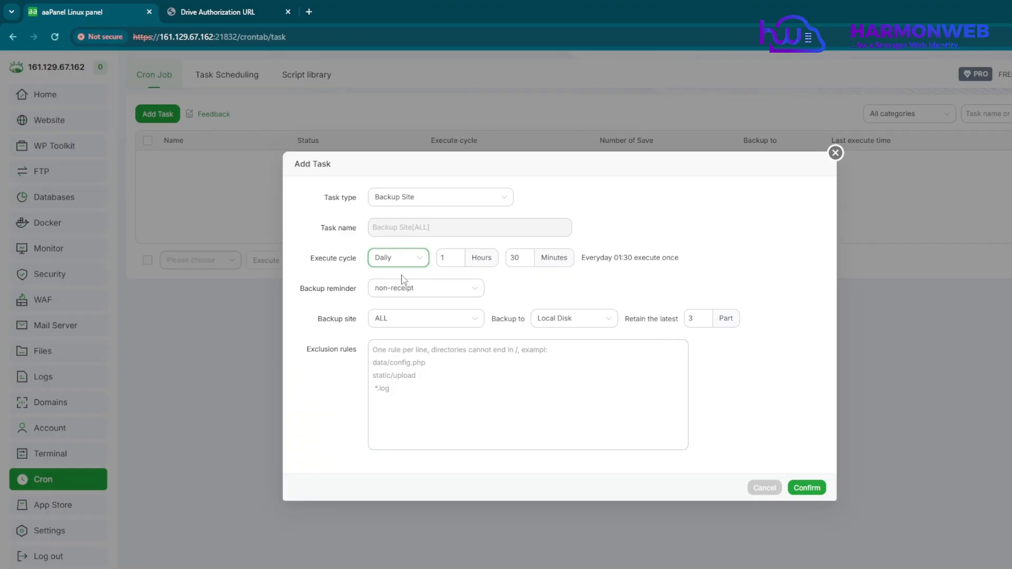
pyautogui.click(569, 322)
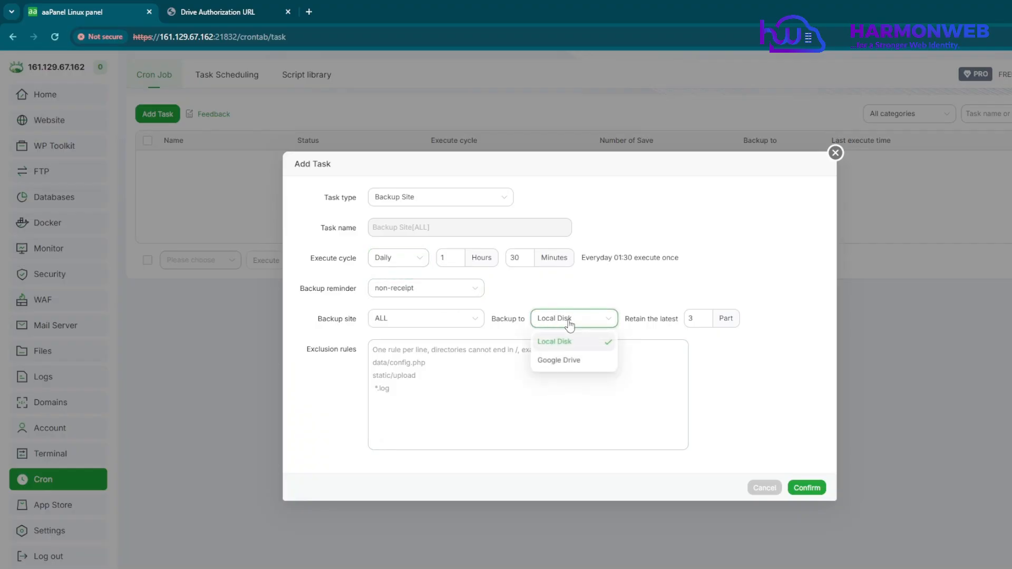
pyautogui.click(573, 370)
pyautogui.moveTo(702, 303); pyautogui.dragTo(661, 301)
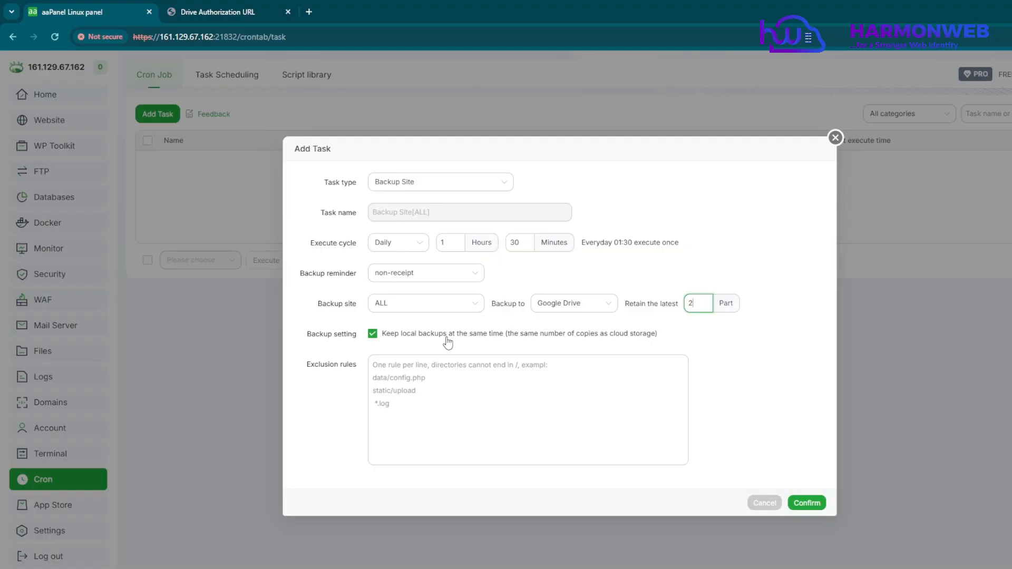
pyautogui.click(383, 338)
pyautogui.click(807, 503)
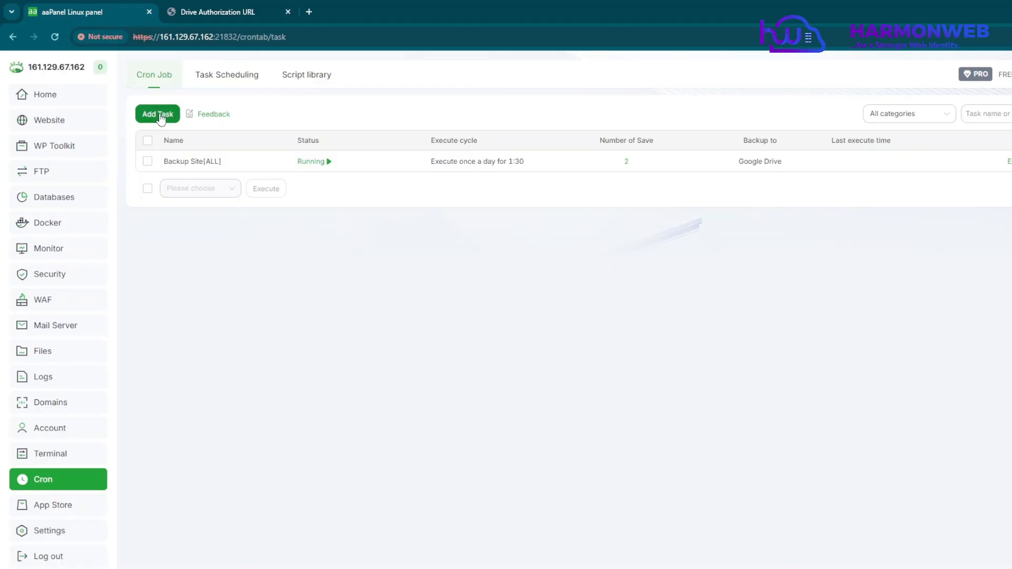
# Create a Backup Database task for ALL databases to Google Drive, retaining 2 copies, no local backups
pyautogui.click(161, 118)
pyautogui.click(371, 207)
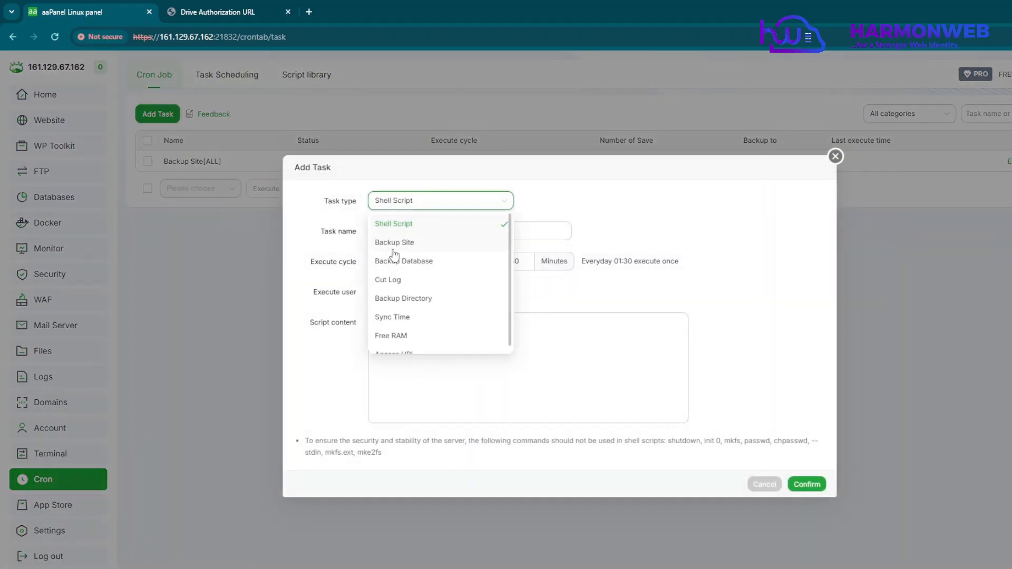
pyautogui.click(399, 267)
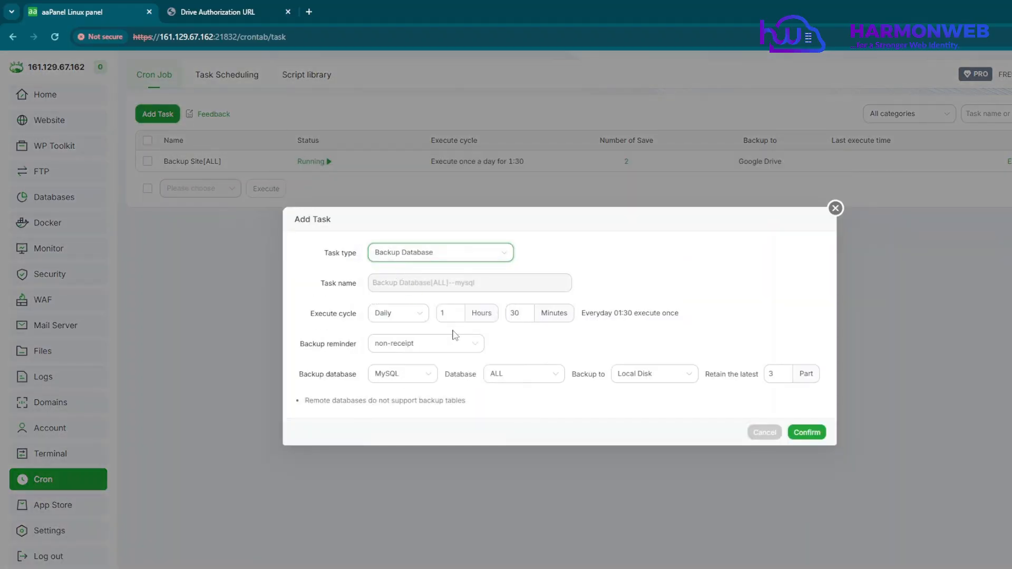
pyautogui.click(501, 376)
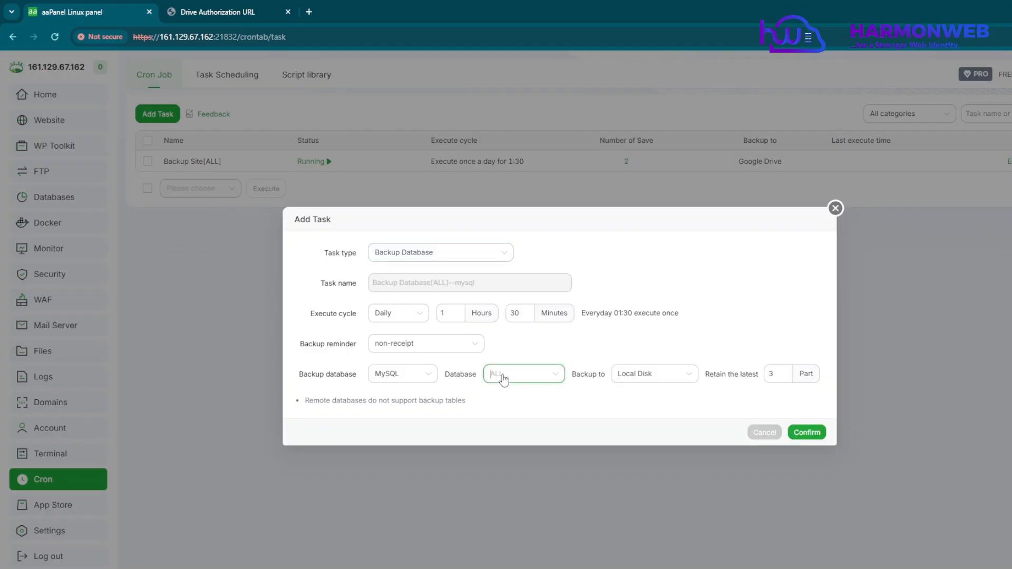
pyautogui.click(509, 401)
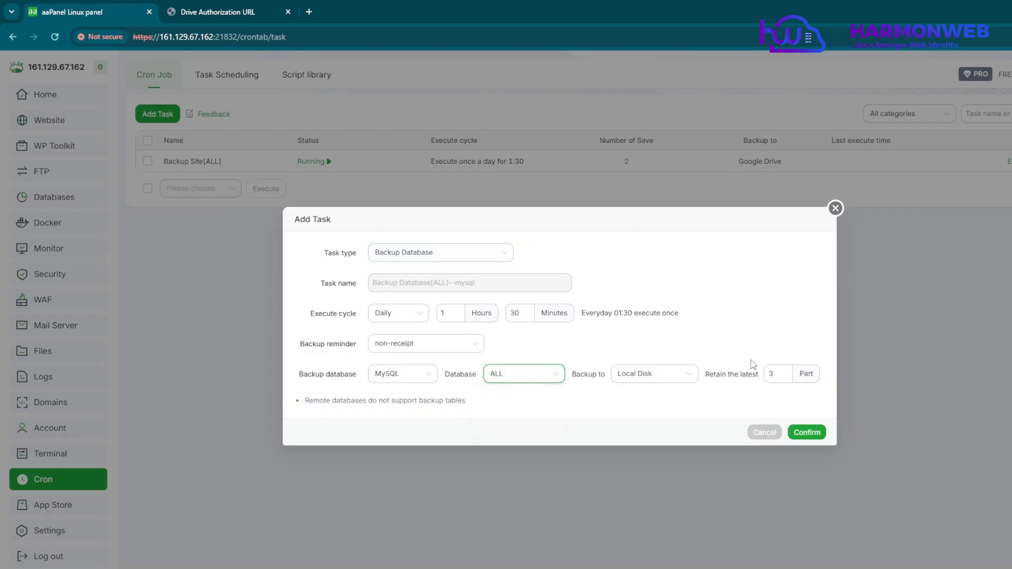
pyautogui.click(663, 378)
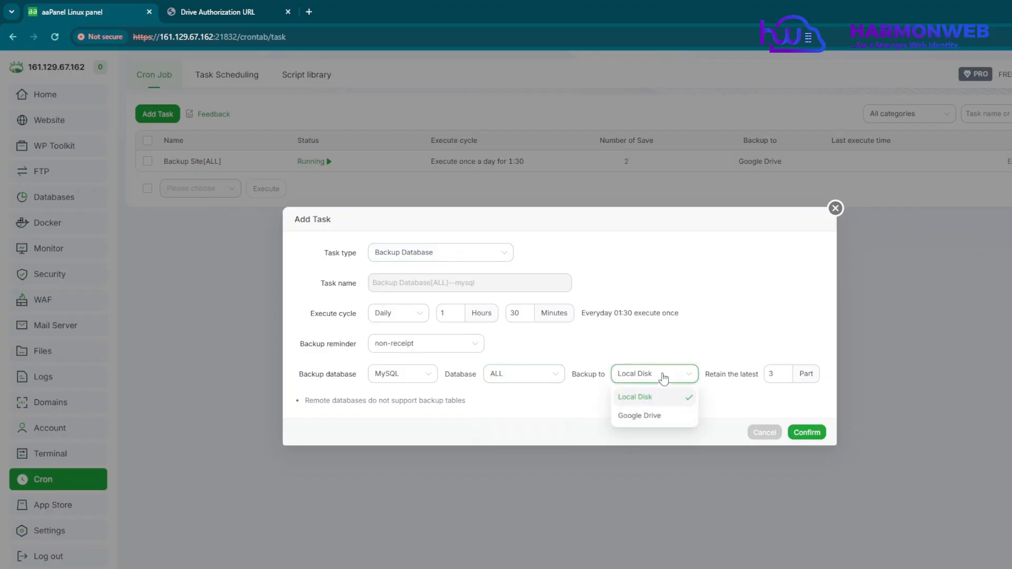
pyautogui.click(654, 417)
pyautogui.doubleClick(773, 359)
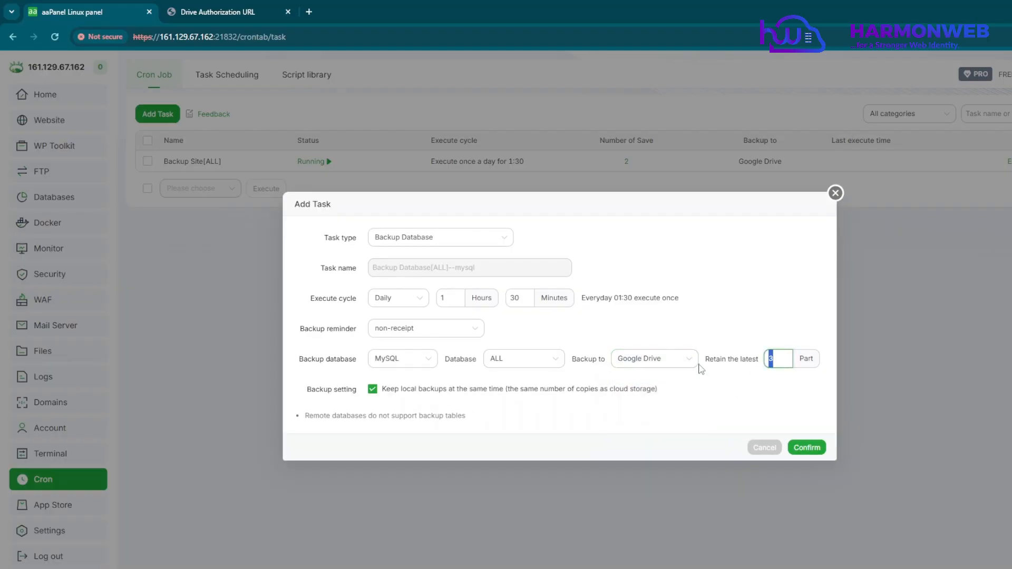
pyautogui.click(374, 390)
pyautogui.click(809, 450)
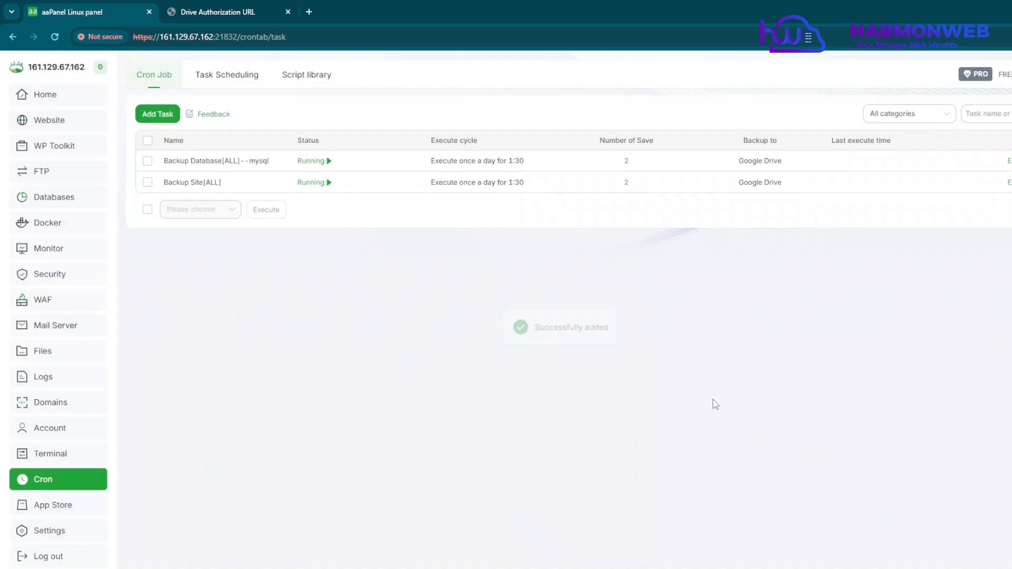
# Execute the Backup Database[ALL]--mysql task from the Cron list and confirm the run
pyautogui.click(64, 122)
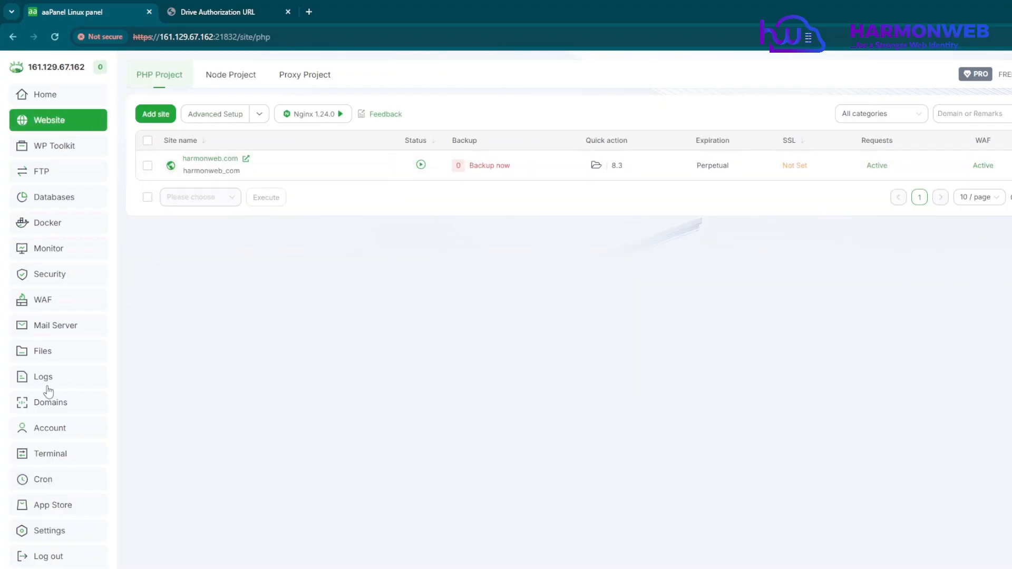
pyautogui.click(49, 480)
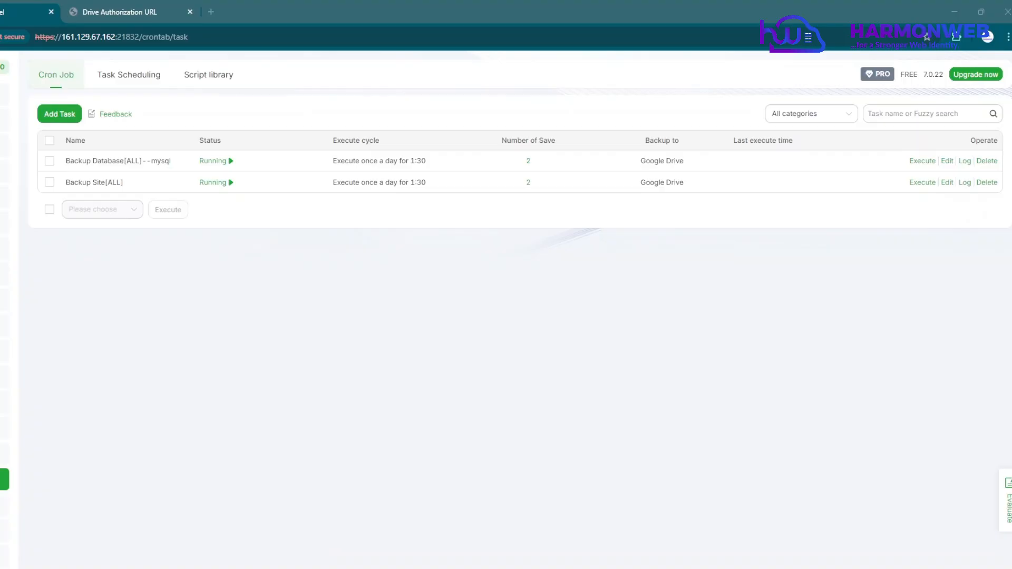
pyautogui.click(923, 161)
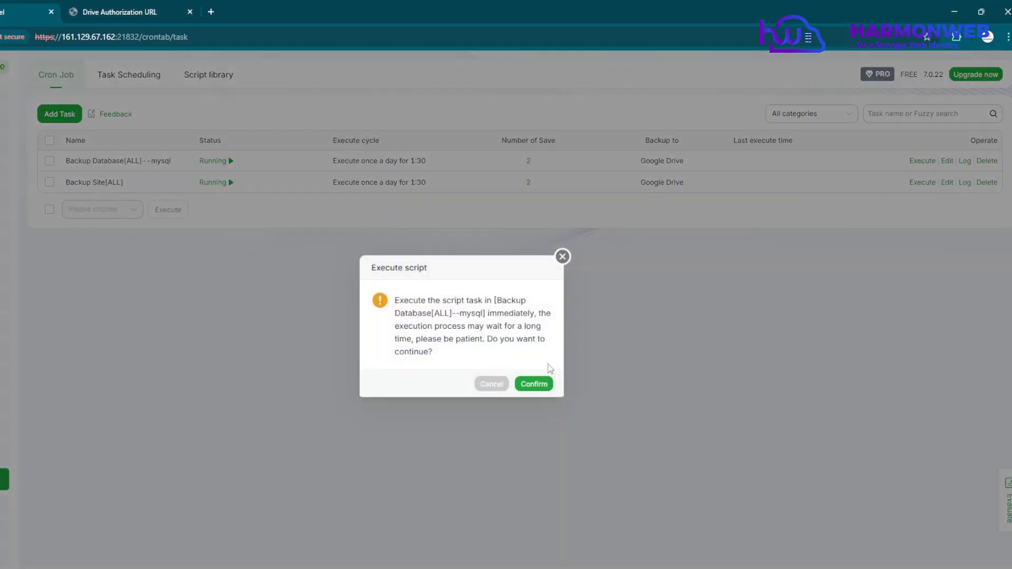
pyautogui.click(533, 385)
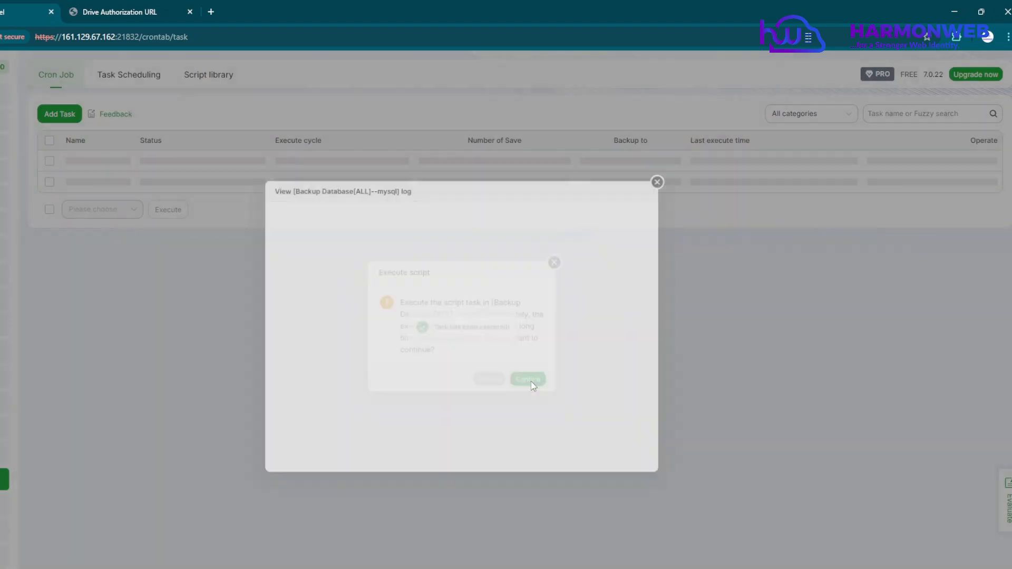